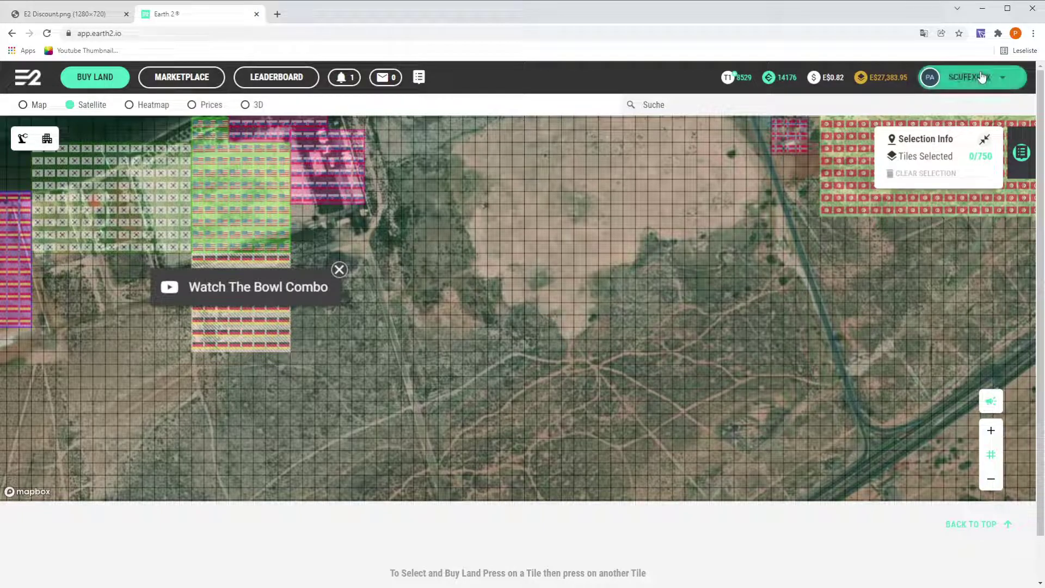
Open the C2 | Isla Momotombito property from the portfolio on the account's profile.
{"action": "left_click", "coordinate": [950, 78]}
{"action": "left_click", "coordinate": [958, 105]}
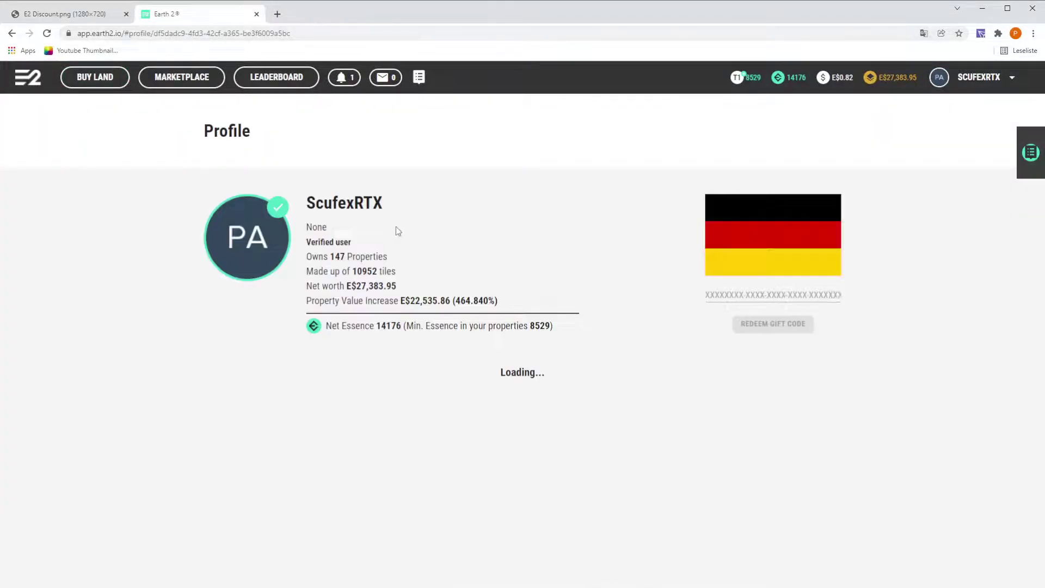
{"action": "scroll", "coordinate": [412, 319], "scroll_direction": "down", "scroll_amount": 1}
{"action": "scroll", "coordinate": [410, 315], "scroll_direction": "down", "scroll_amount": 3}
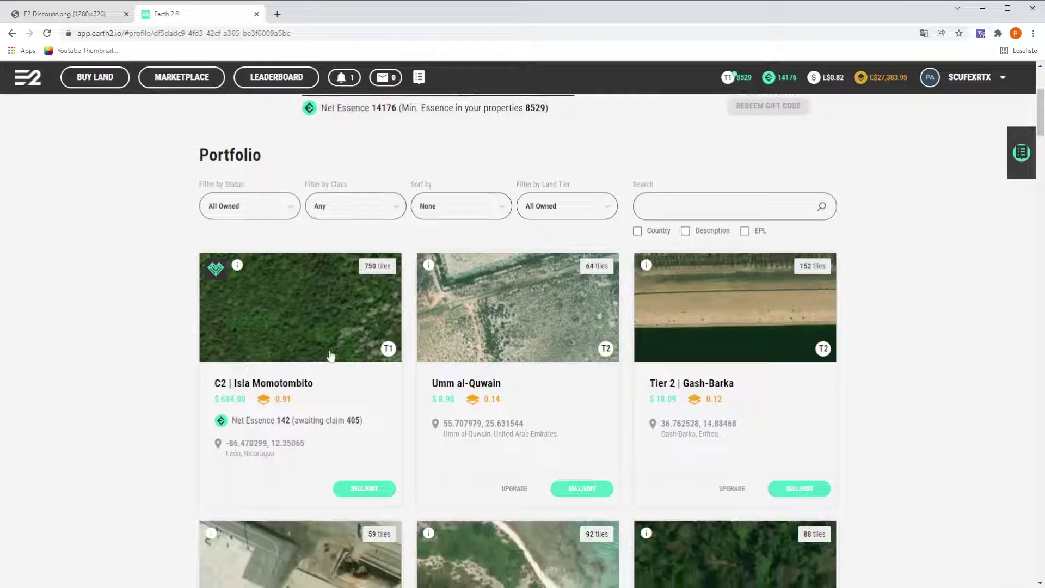
{"action": "left_click", "coordinate": [318, 334]}
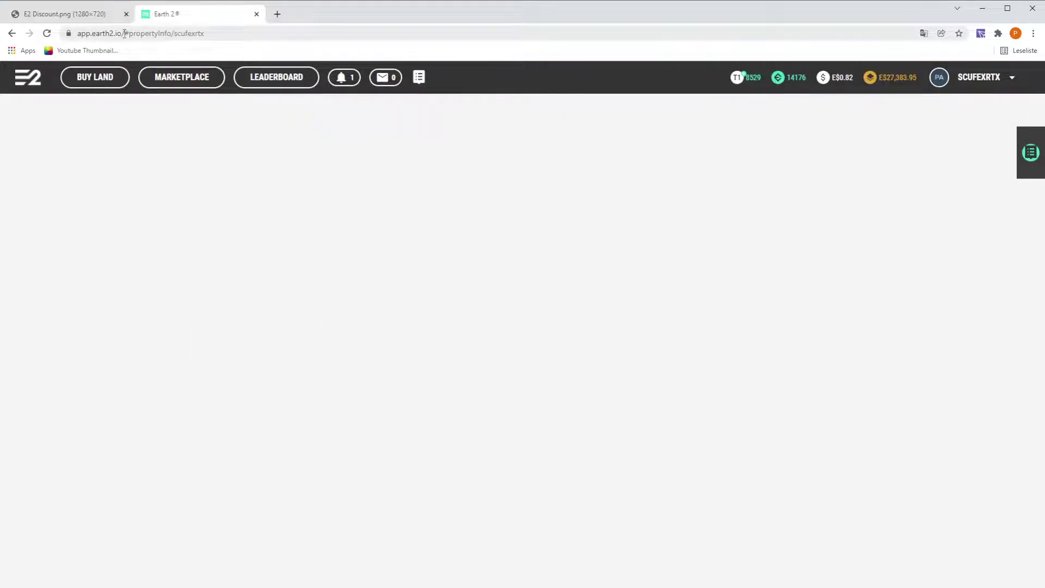
Highlight the custom EPL name at the end of the property's web address and load that address again.
{"action": "left_click_drag", "start_coordinate": [206, 34], "coordinate": [174, 37]}
{"action": "left_click", "coordinate": [203, 479]}
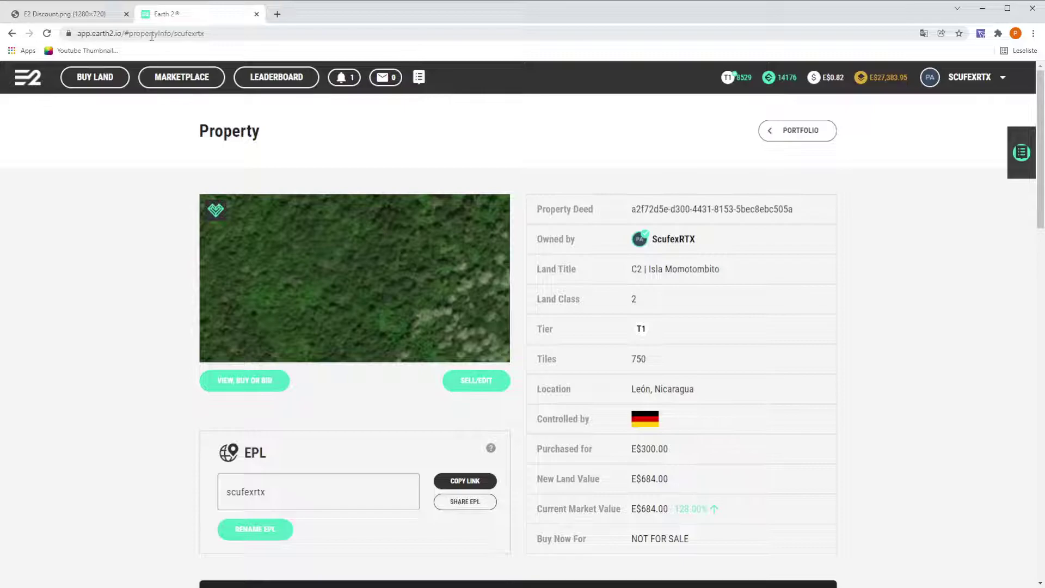
{"action": "left_click_drag", "start_coordinate": [213, 33], "coordinate": [175, 35]}
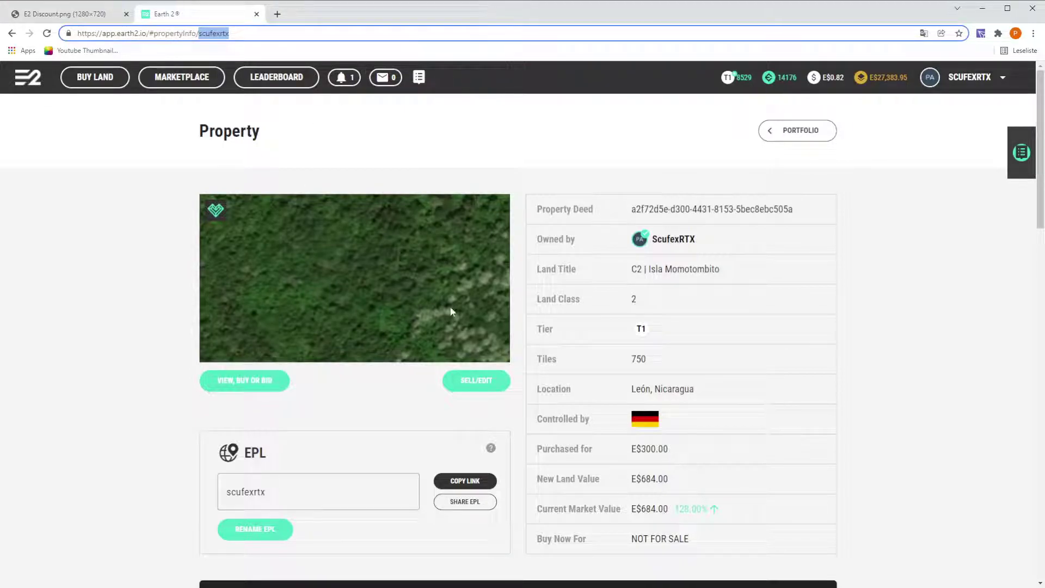
{"action": "key", "text": "Return"}
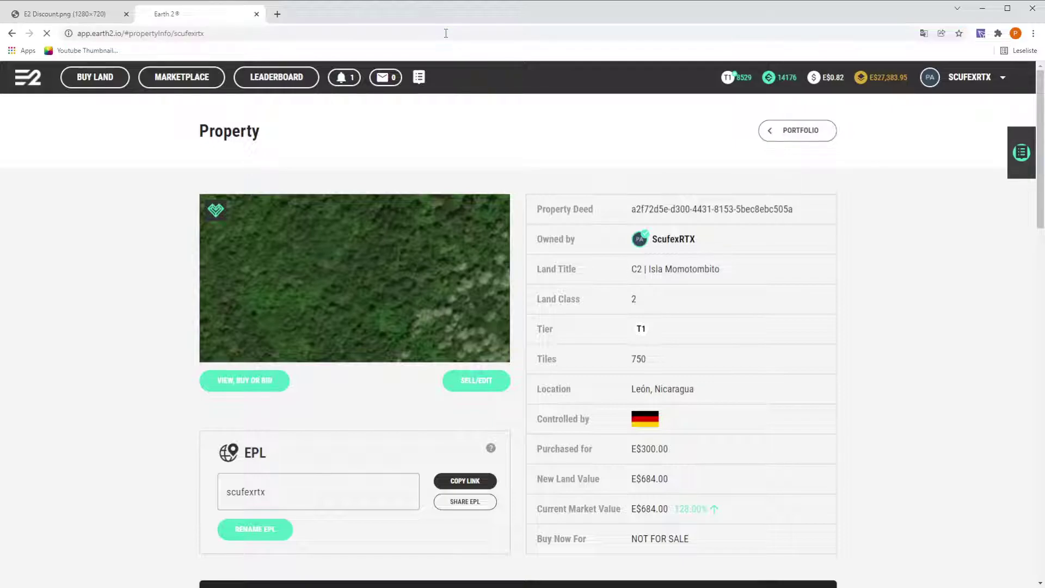
Replace the EPL ending of the web address with "frankfurt" and view the property it leads to.
{"action": "left_click_drag", "start_coordinate": [205, 33], "coordinate": [172, 41]}
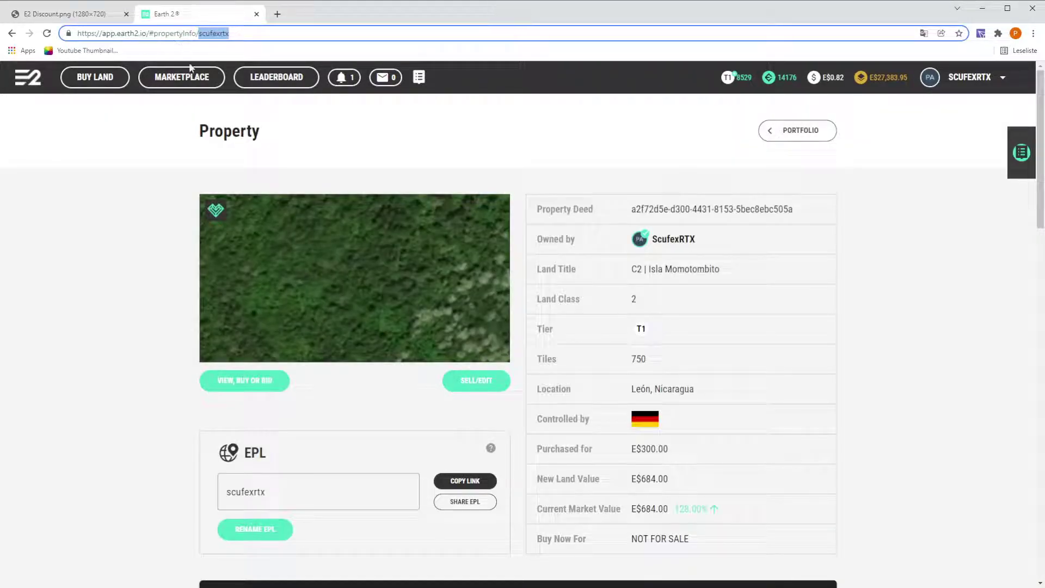
{"action": "type", "text": "frankfurt"}
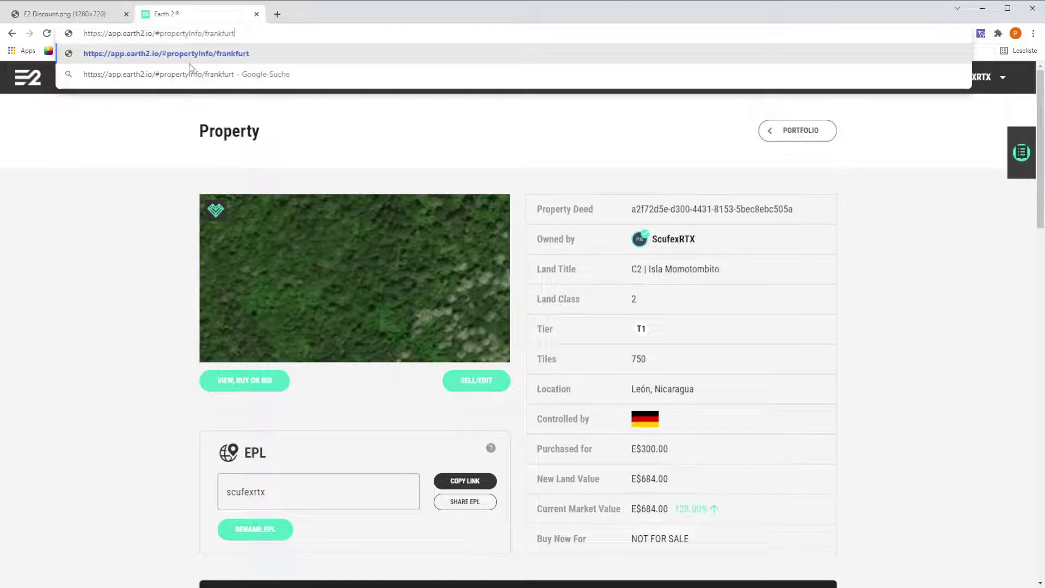
{"action": "key", "text": "Return"}
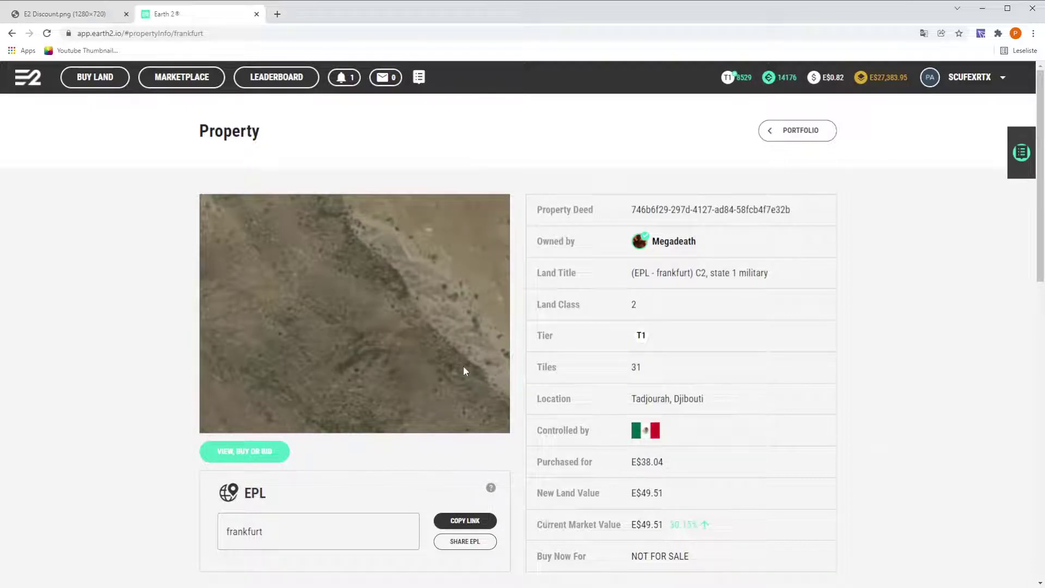
{"action": "scroll", "coordinate": [326, 318], "scroll_direction": "down", "scroll_amount": 3}
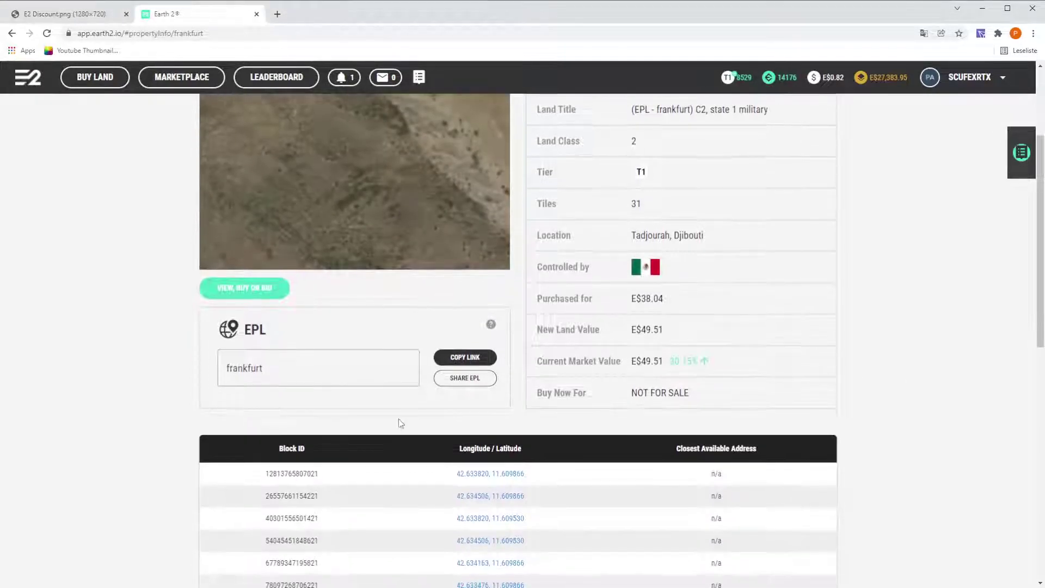
{"action": "scroll", "coordinate": [343, 384], "scroll_direction": "up", "scroll_amount": 3}
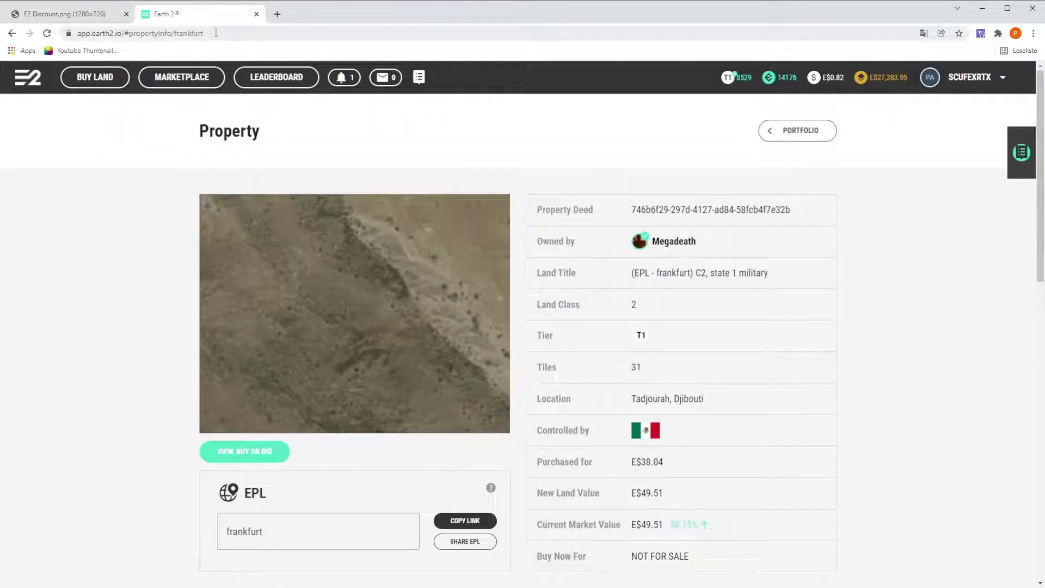
Load the property page for the EPL "amazon" by changing the ending of the web address.
{"action": "left_click_drag", "start_coordinate": [206, 33], "coordinate": [174, 43]}
{"action": "type", "text": "amazon"}
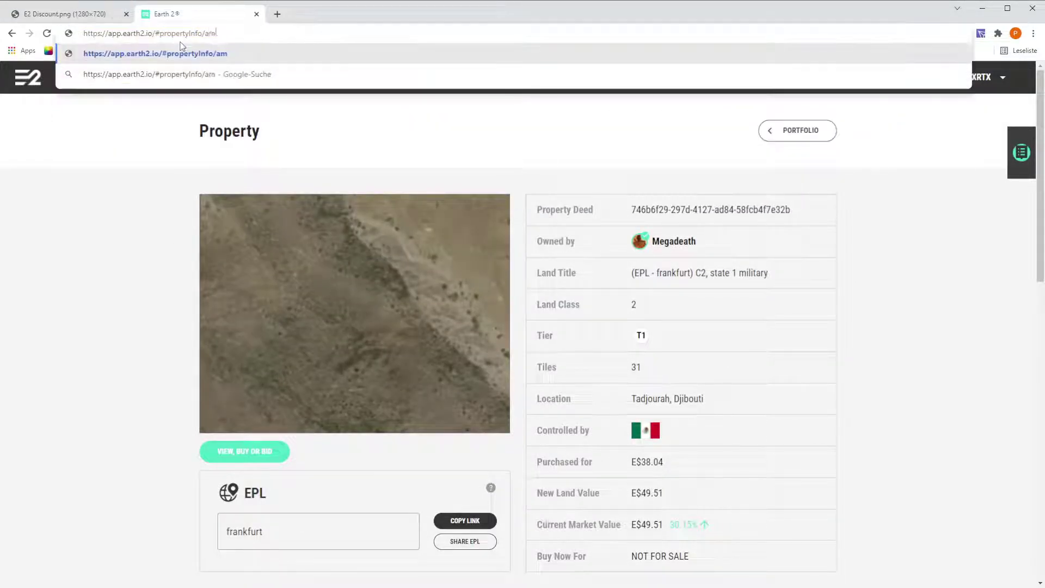
{"action": "key", "text": "Return"}
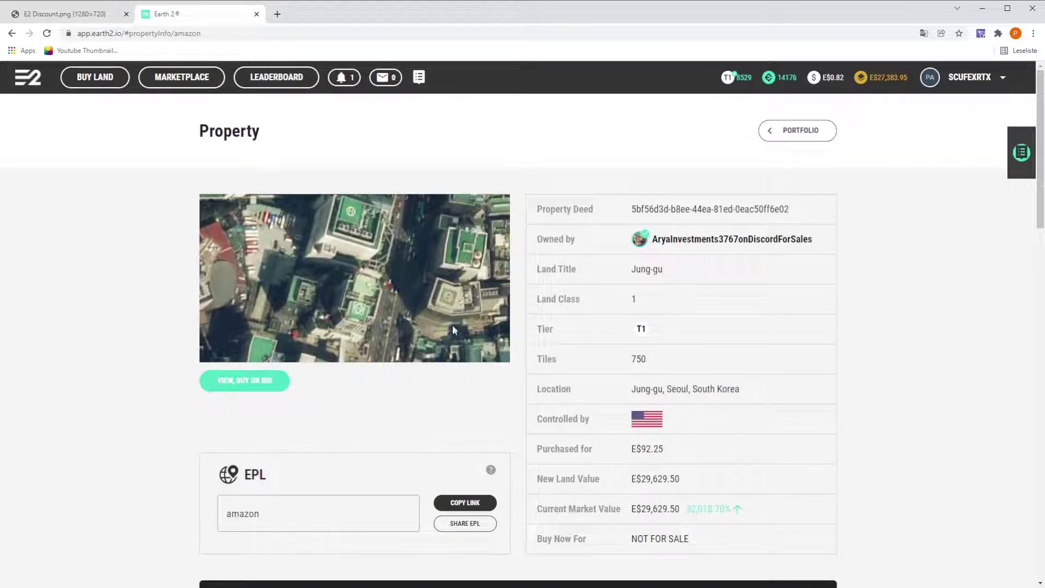
{"action": "double_click", "coordinate": [210, 36]}
{"action": "left_click", "coordinate": [250, 37]}
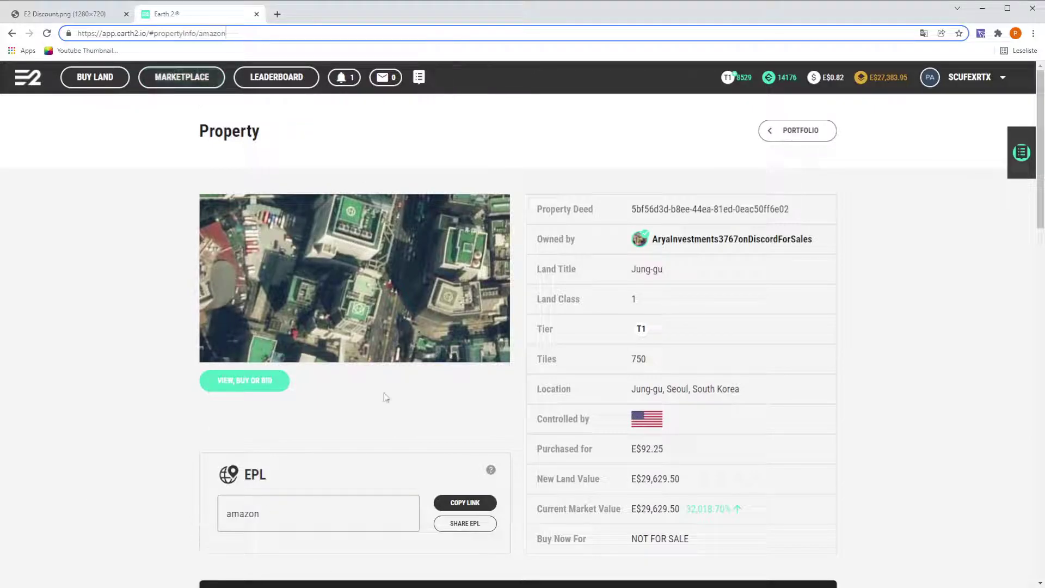
Return to the profile, filter the portfolio to T1 land and open the C2 | forest-Reunion property.
{"action": "left_click", "coordinate": [999, 80]}
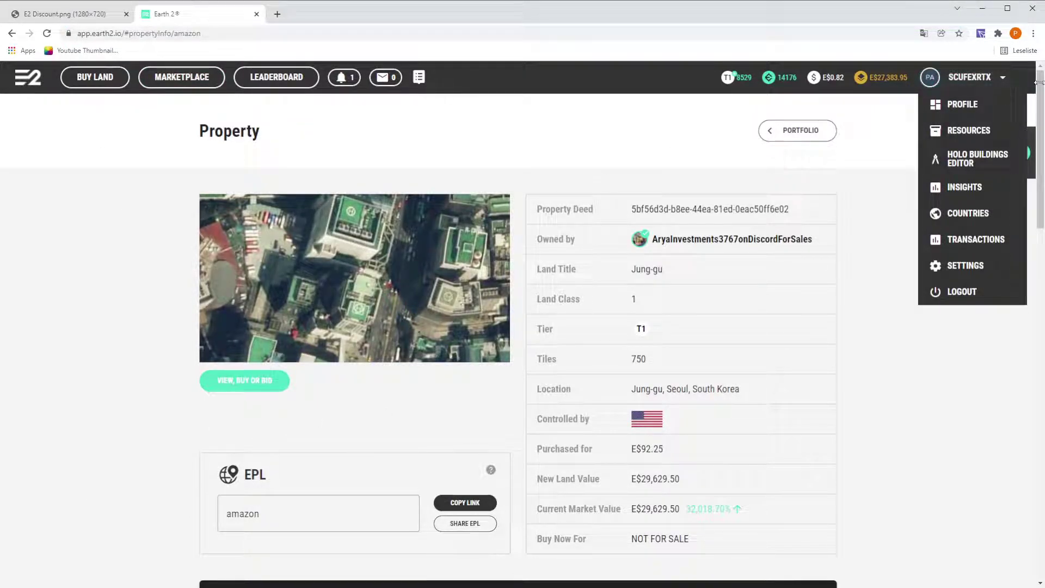
{"action": "left_click", "coordinate": [963, 104]}
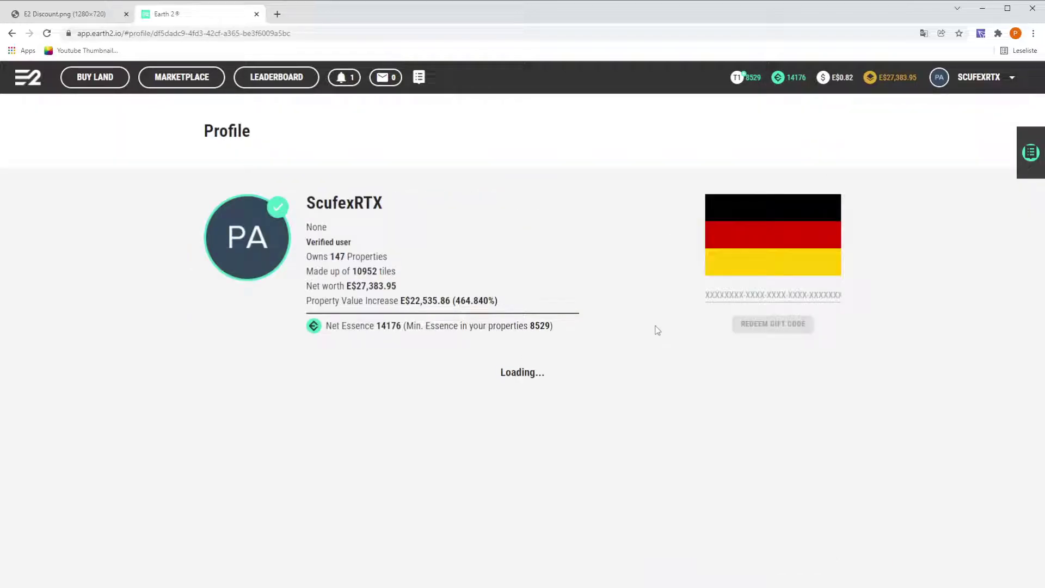
{"action": "left_click", "coordinate": [968, 78]}
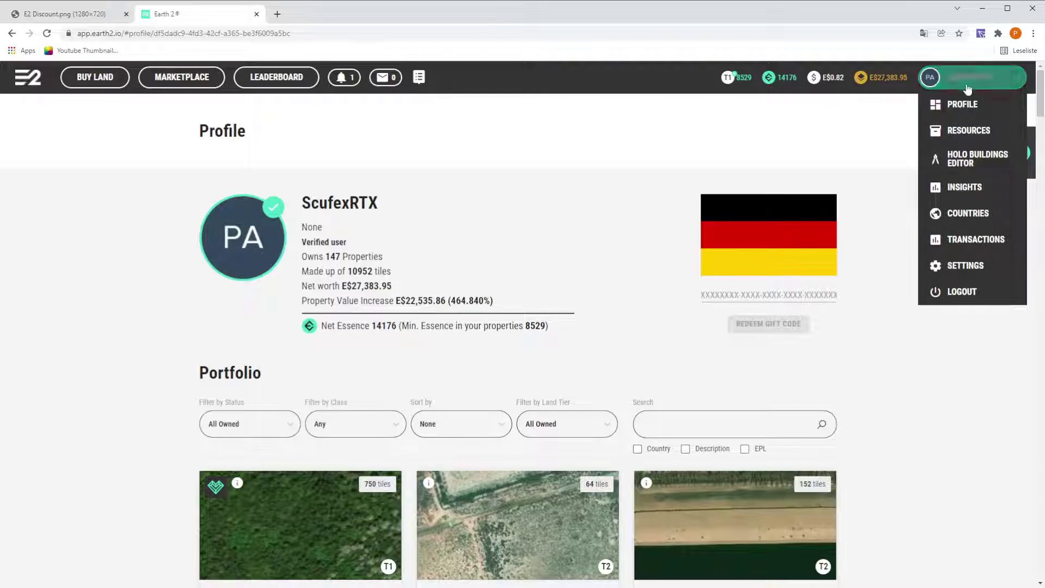
{"action": "left_click", "coordinate": [967, 83]}
{"action": "scroll", "coordinate": [947, 129], "scroll_direction": "down", "scroll_amount": 2}
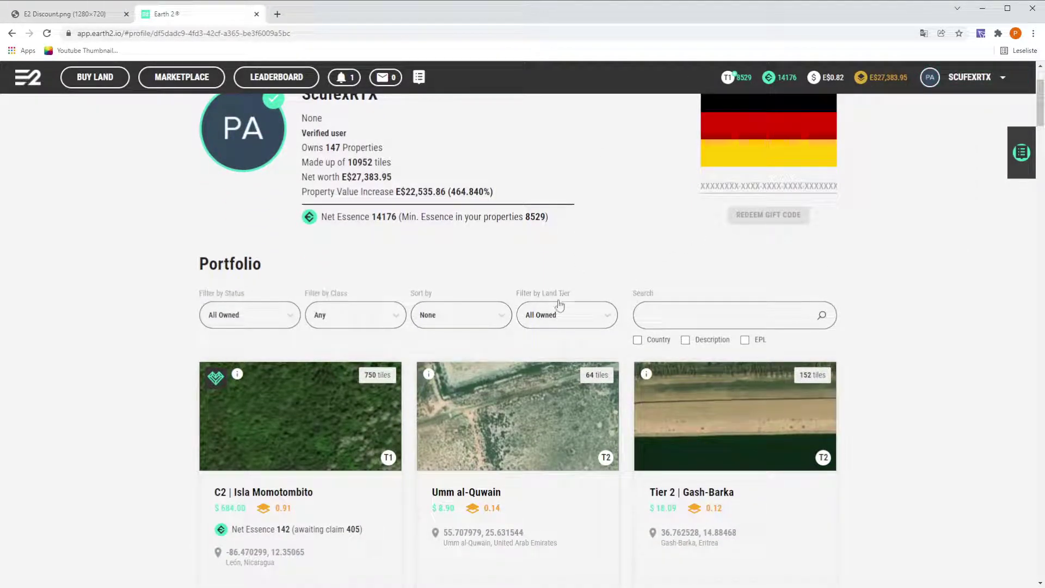
{"action": "left_click", "coordinate": [571, 317]}
{"action": "left_click", "coordinate": [573, 365]}
{"action": "scroll", "coordinate": [569, 315], "scroll_direction": "down", "scroll_amount": 7}
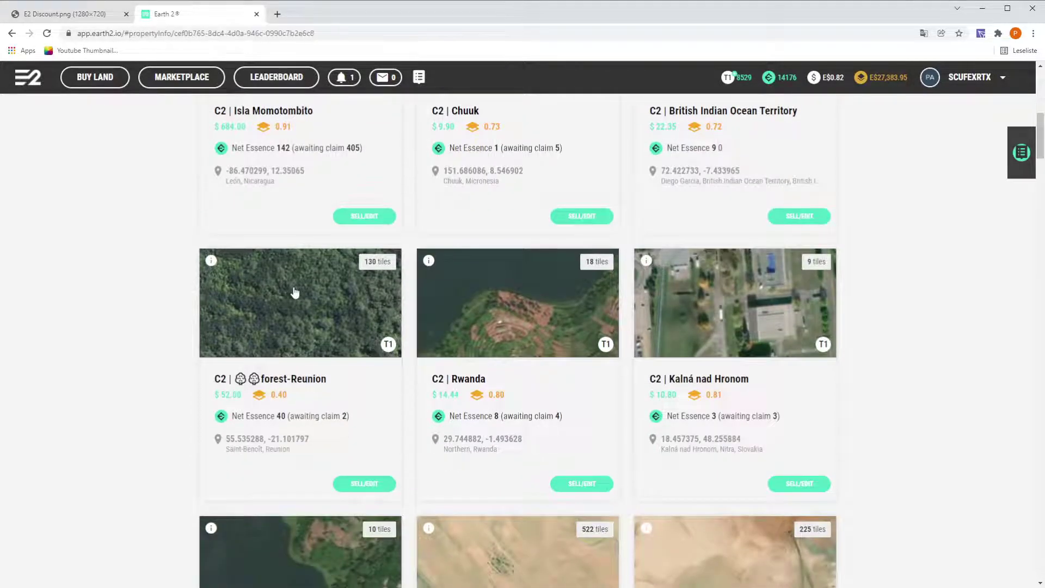
{"action": "left_click", "coordinate": [589, 401]}
Compare the property's default ID in the EPL section with the ending of the page's web address.
{"action": "scroll", "coordinate": [325, 365], "scroll_direction": "down", "scroll_amount": 2}
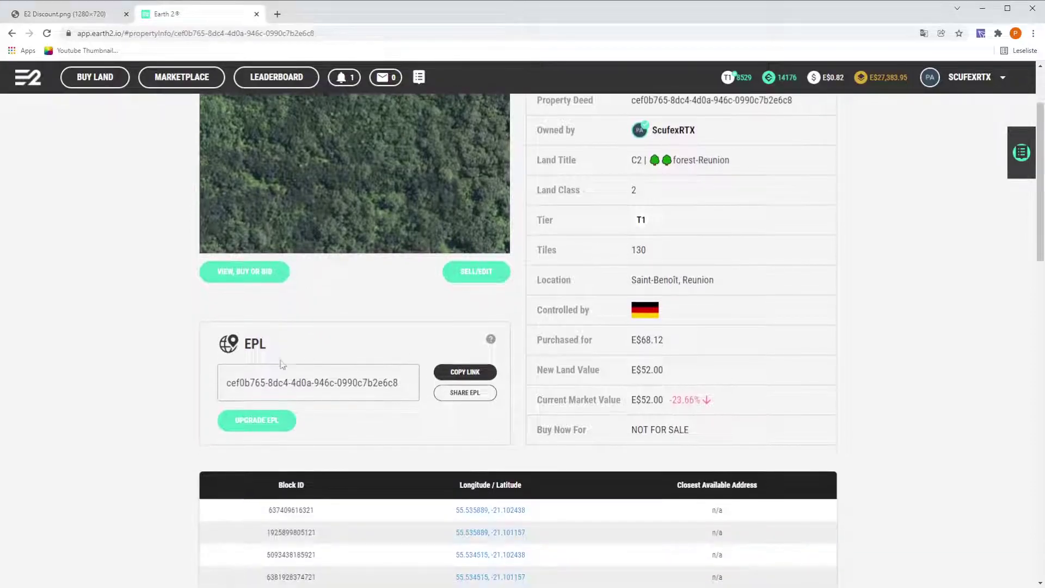
{"action": "left_click_drag", "start_coordinate": [230, 377], "coordinate": [398, 383]}
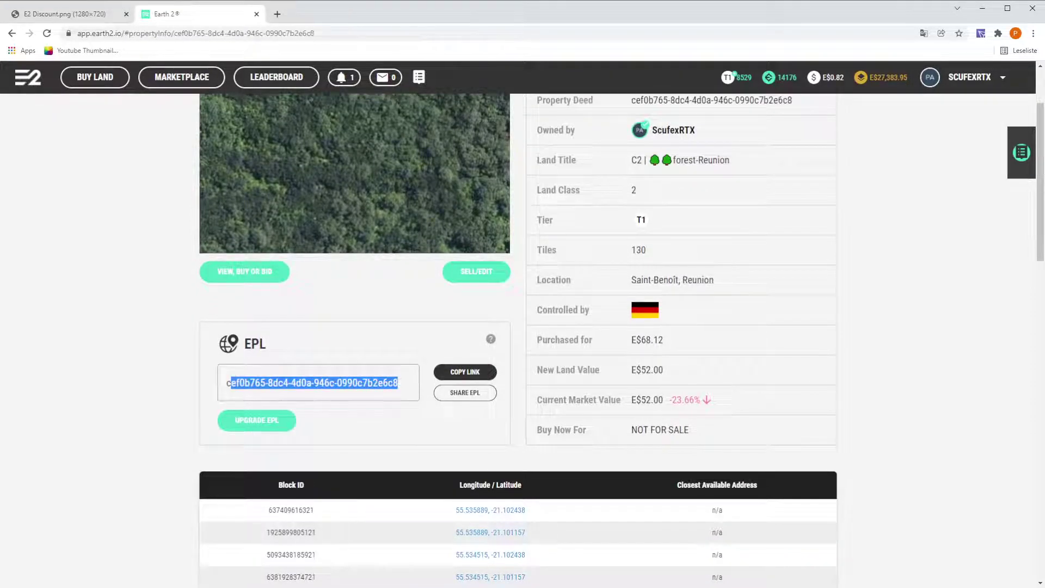
{"action": "left_click", "coordinate": [234, 387]}
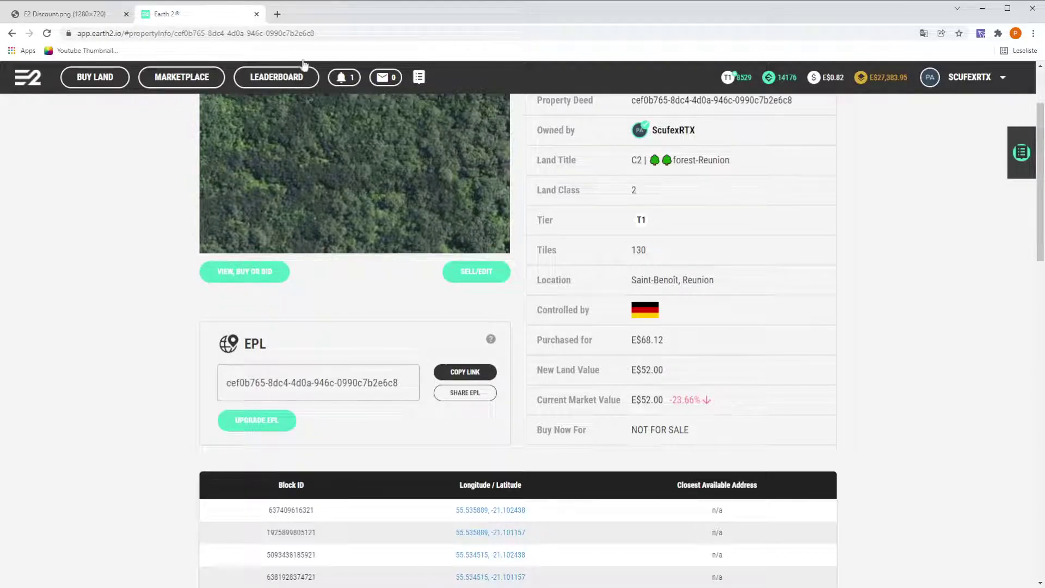
{"action": "left_click_drag", "start_coordinate": [313, 33], "coordinate": [175, 36]}
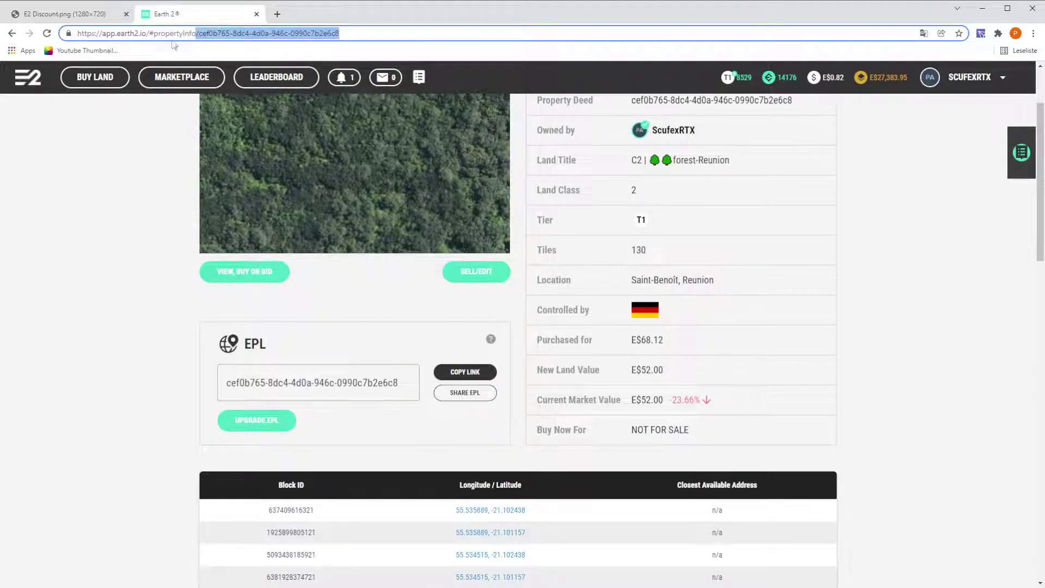
{"action": "left_click", "coordinate": [166, 476]}
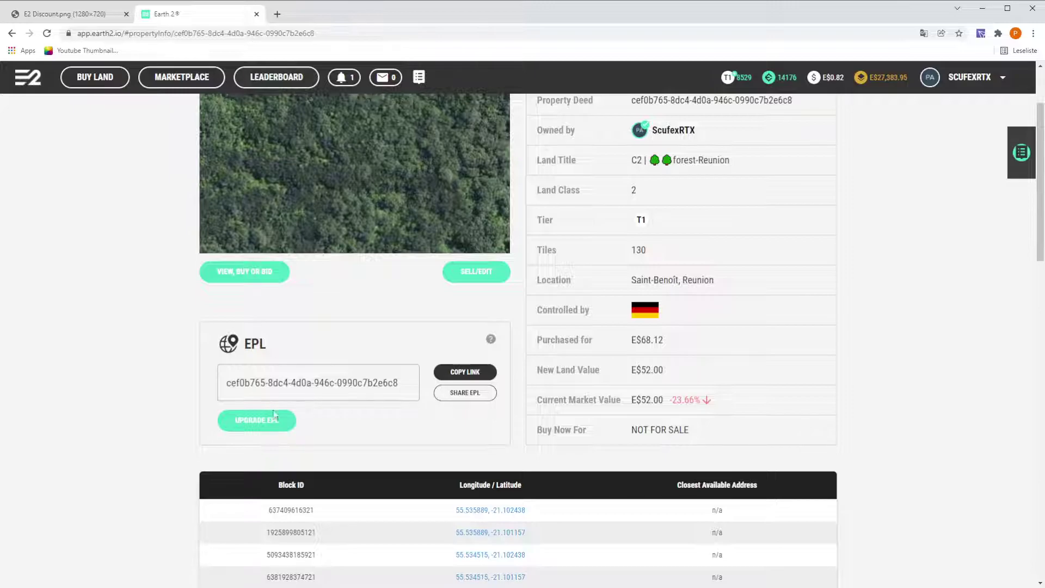
Start the property's EPL upgrade and try to claim the name "amazon" with the Essence 100 payment option.
{"action": "left_click", "coordinate": [257, 430]}
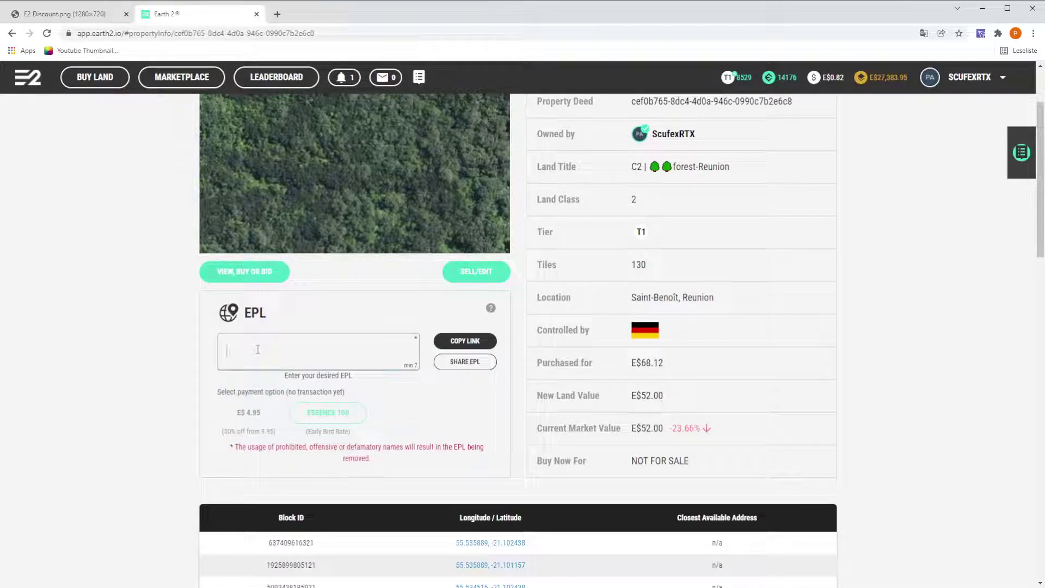
{"action": "type", "text": "amazon"}
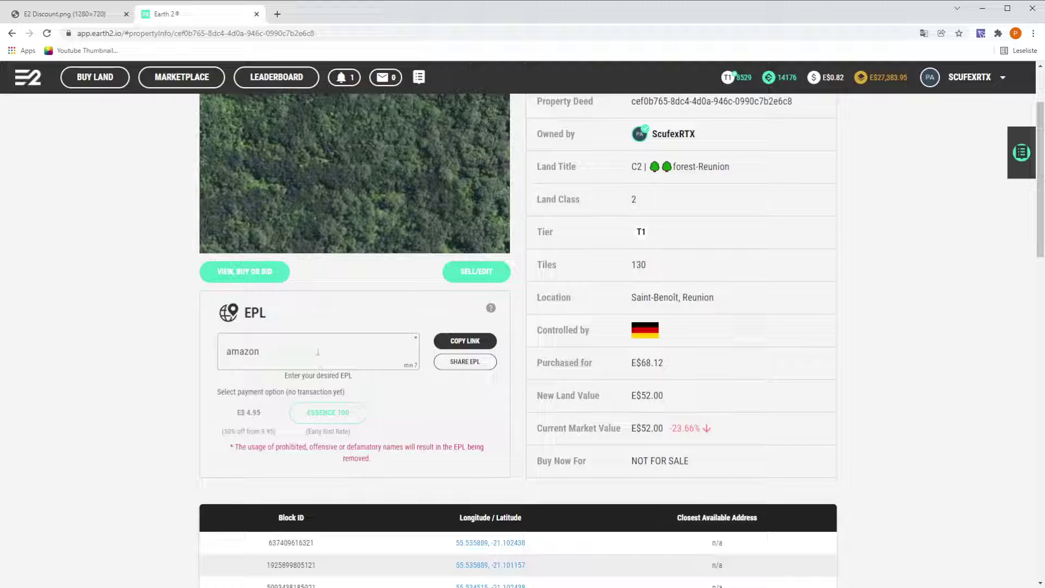
{"action": "left_click", "coordinate": [287, 424]}
{"action": "left_click", "coordinate": [255, 412]}
{"action": "left_click_drag", "start_coordinate": [794, 79], "coordinate": [783, 79]}
{"action": "left_click", "coordinate": [446, 415]}
{"action": "left_click", "coordinate": [329, 414]}
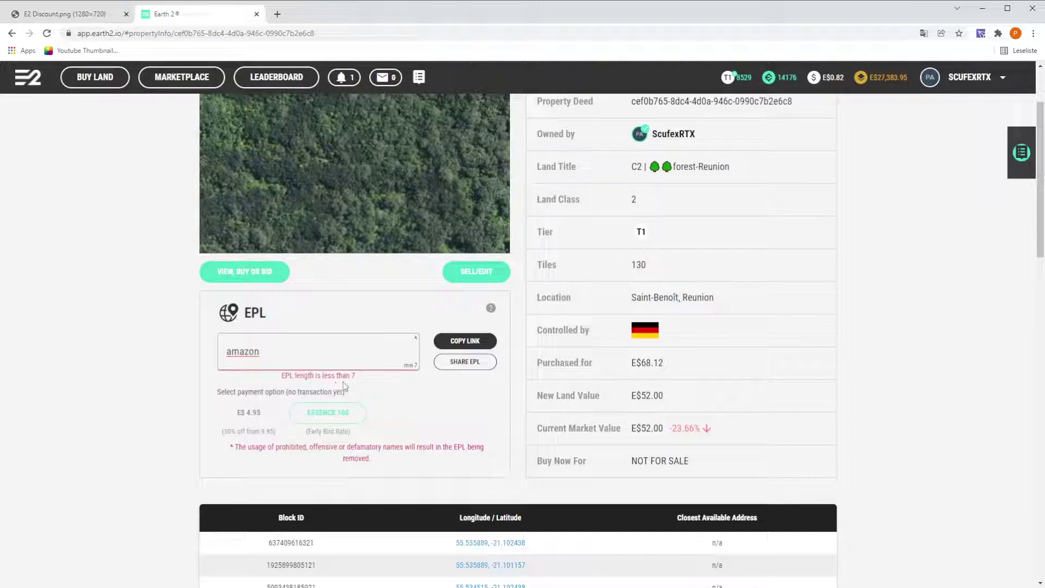
Change the desired EPL to "frankfurt" and try to claim it with a confirmed payment of Essence 100.
{"action": "left_click_drag", "start_coordinate": [294, 353], "coordinate": [177, 358]}
{"action": "type", "text": "fra"}
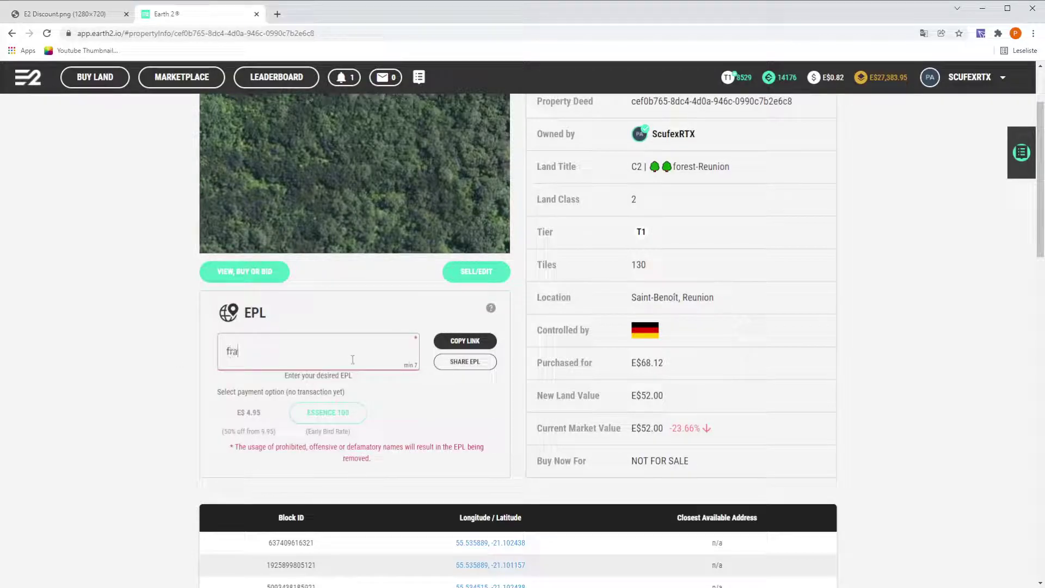
{"action": "type", "text": "nkfurt"}
{"action": "left_click", "coordinate": [352, 413]}
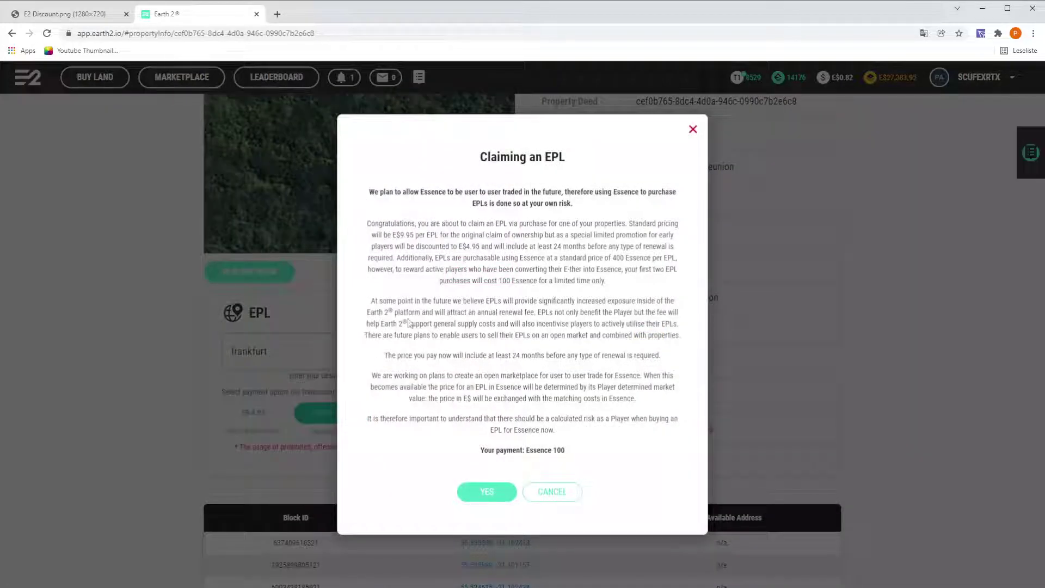
{"action": "left_click", "coordinate": [486, 491]}
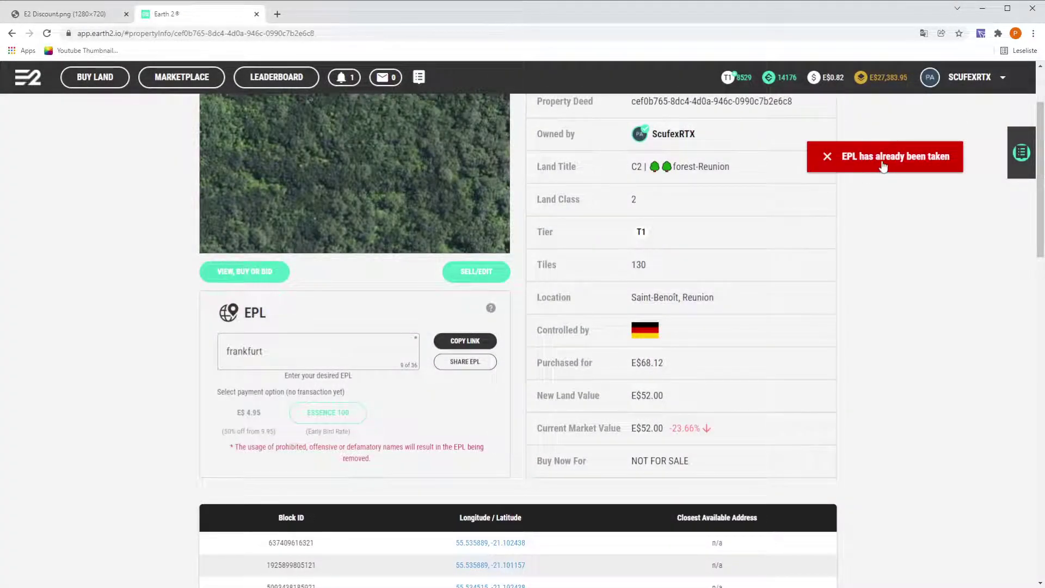
{"action": "left_click", "coordinate": [891, 165]}
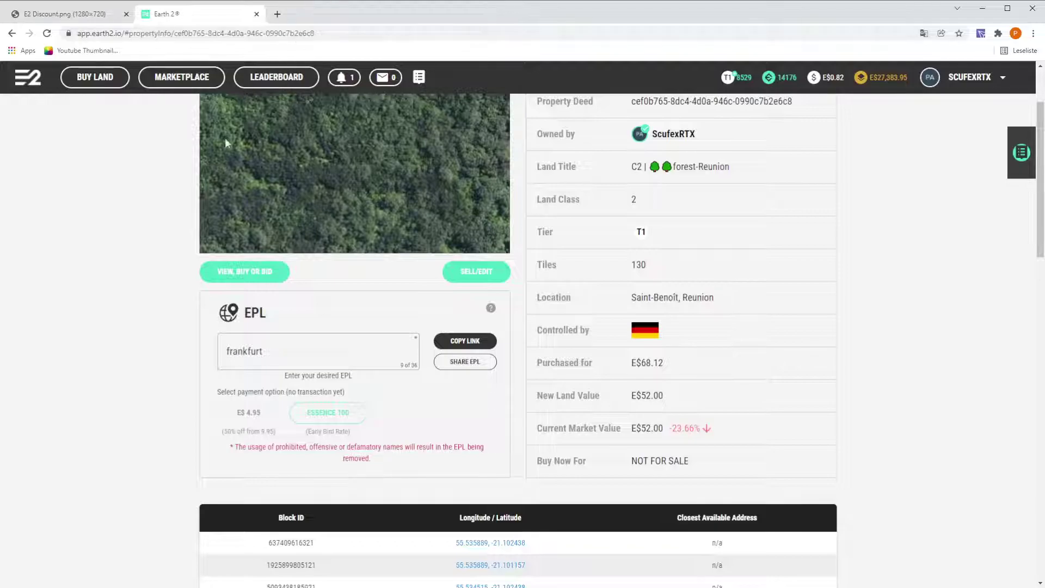
Load the property page for the EPL "frankfurt" again and inspect its EPL section.
{"action": "left_click_drag", "start_coordinate": [339, 36], "coordinate": [199, 56]}
{"action": "type", "text": "frankfurt"}
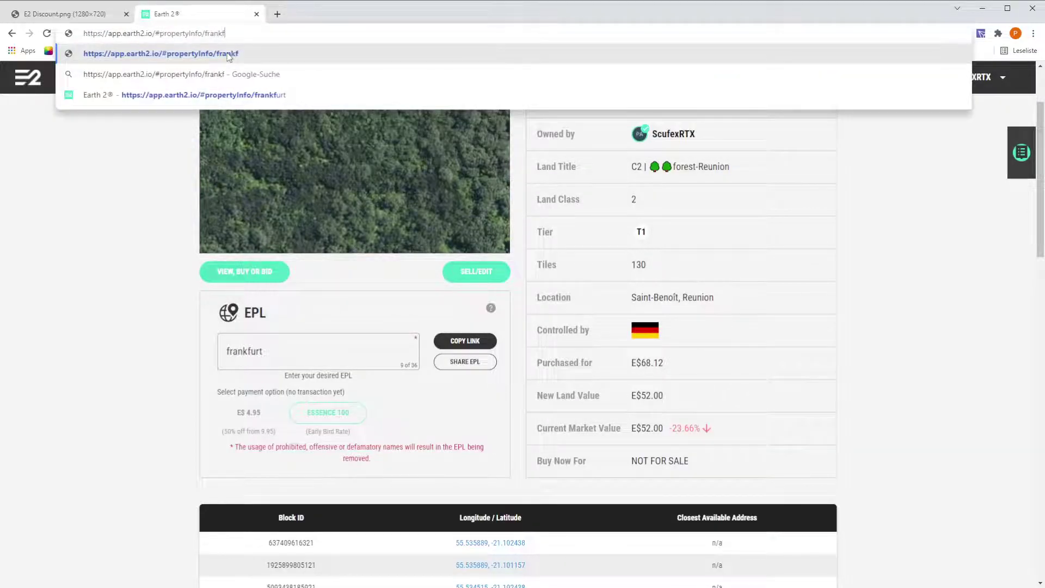
{"action": "key", "text": "Return"}
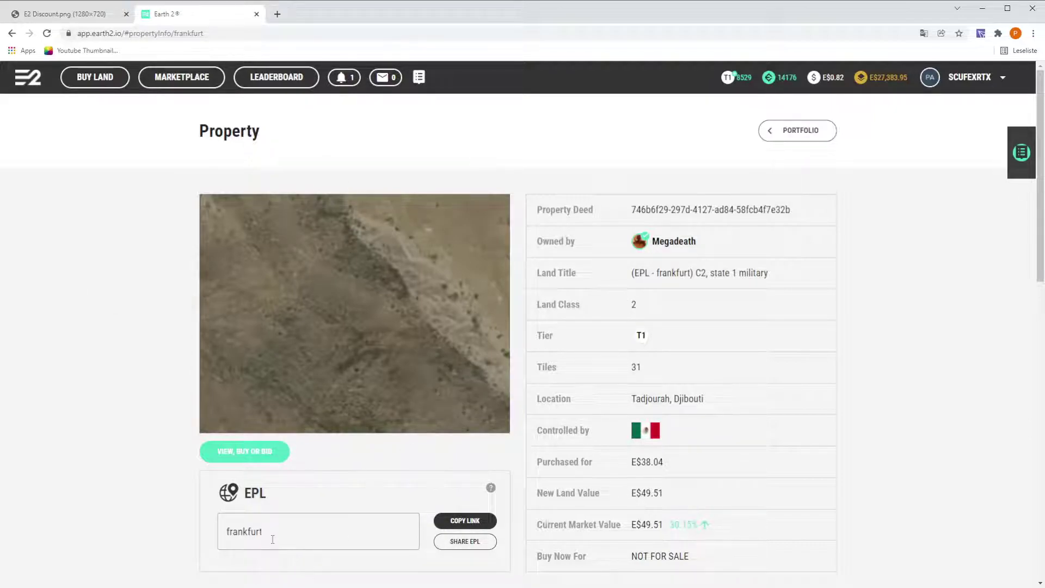
{"action": "scroll", "coordinate": [277, 520], "scroll_direction": "down", "scroll_amount": 2}
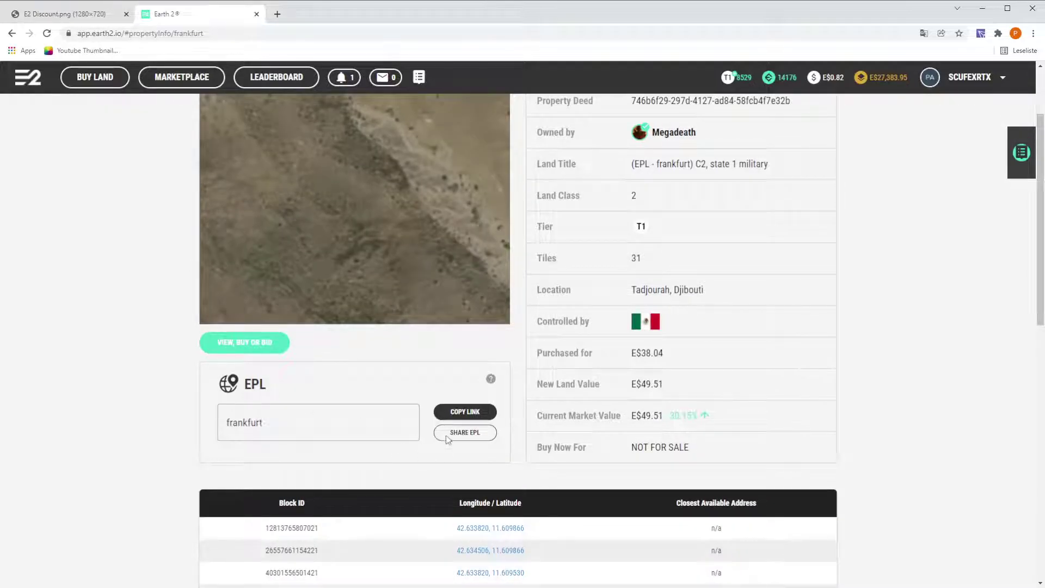
{"action": "scroll", "coordinate": [679, 345], "scroll_direction": "up", "scroll_amount": 2}
Open the account's own profile and filter the portfolio by land tier to Tier 2.
{"action": "left_click", "coordinate": [969, 77]}
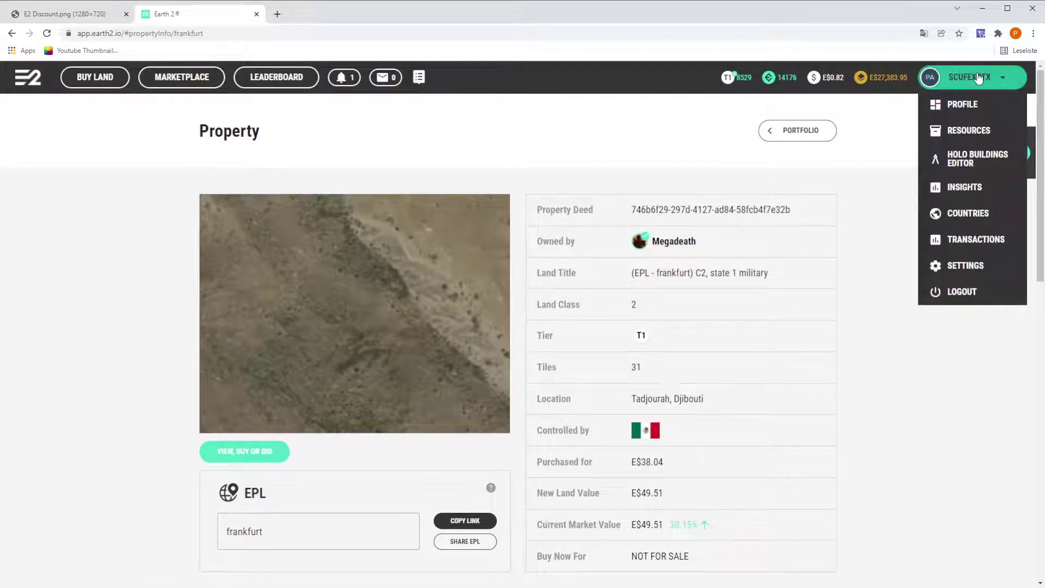
{"action": "left_click", "coordinate": [962, 104]}
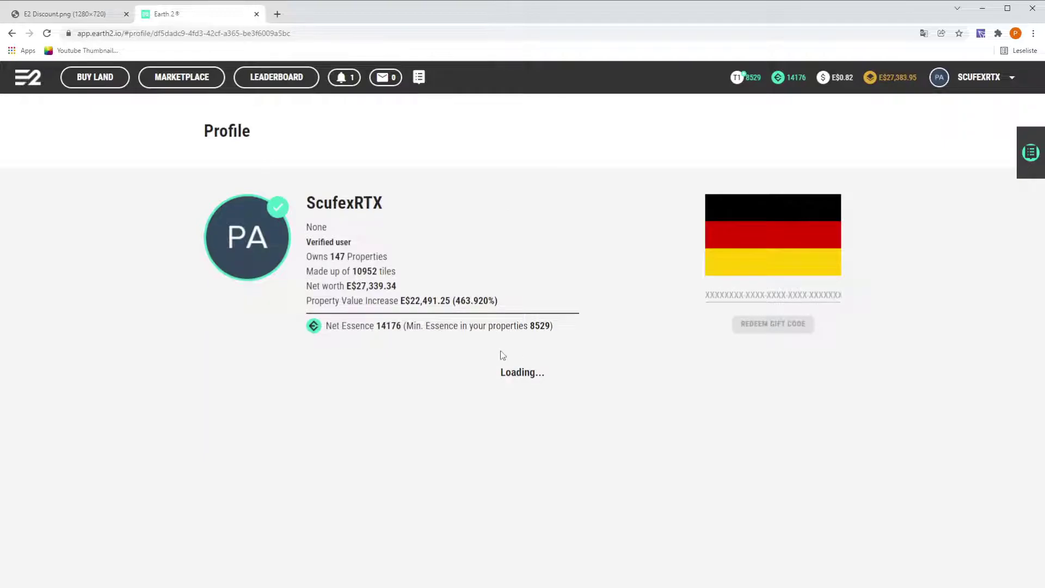
{"action": "scroll", "coordinate": [546, 377], "scroll_direction": "down", "scroll_amount": 3}
{"action": "left_click", "coordinate": [537, 261]}
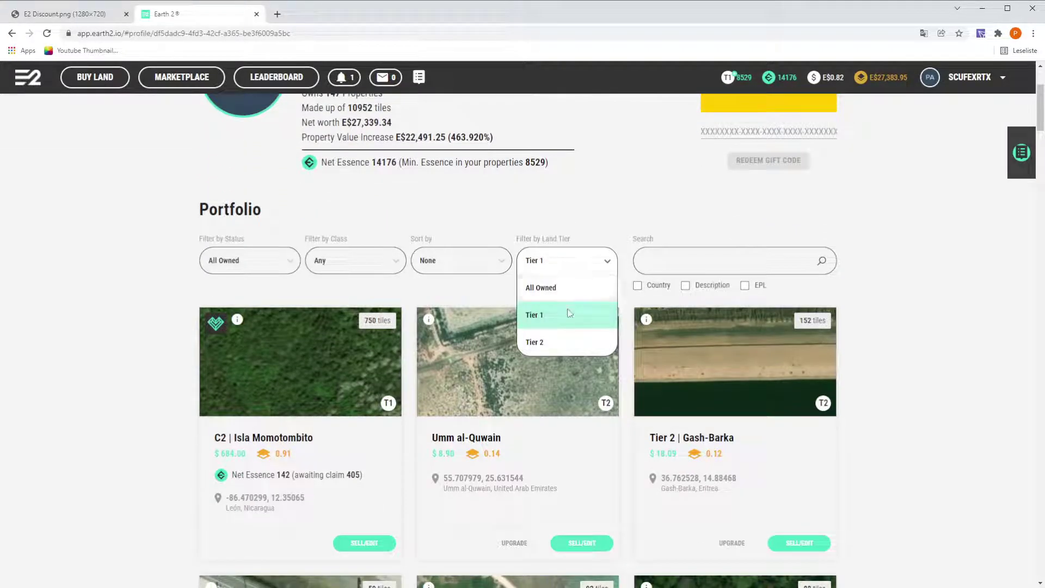
{"action": "left_click", "coordinate": [545, 342]}
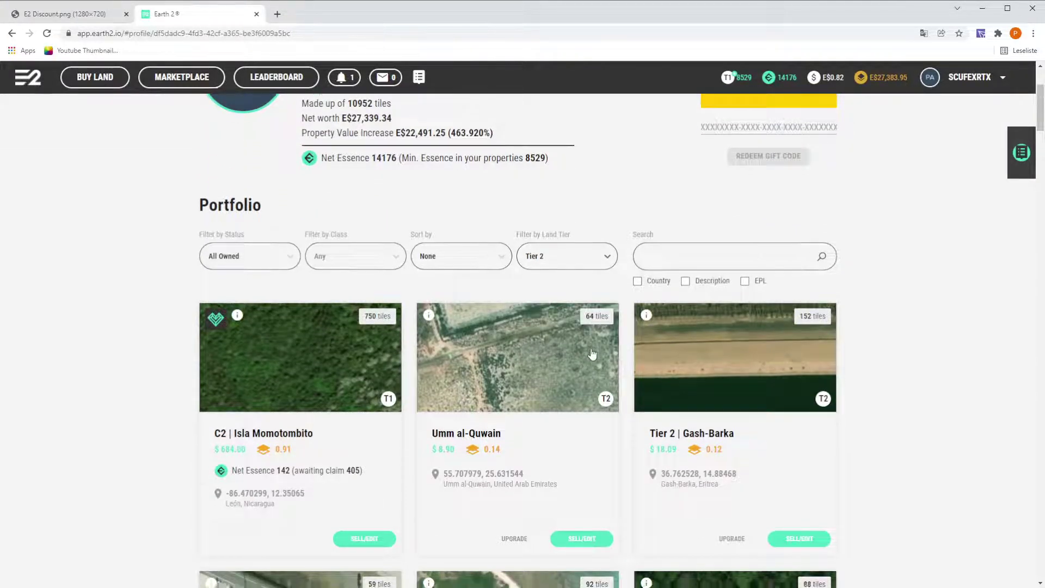
{"action": "scroll", "coordinate": [593, 356], "scroll_direction": "down", "scroll_amount": 2}
{"action": "scroll", "coordinate": [593, 356], "scroll_direction": "up", "scroll_amount": 2}
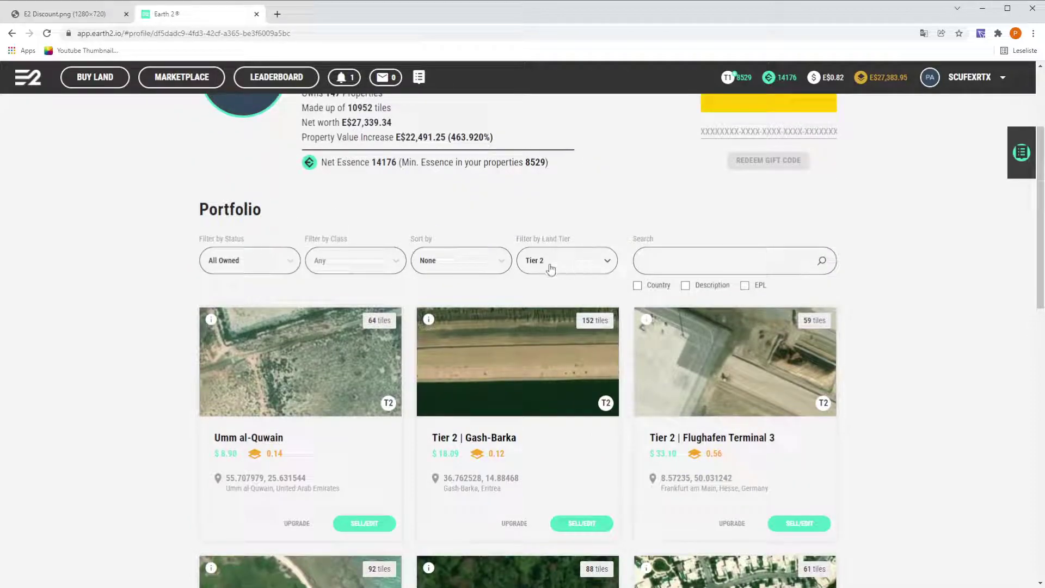
Open the Umm al-Quwain property page and check its tier and the EPL upgrade requirement.
{"action": "scroll", "coordinate": [548, 438], "scroll_direction": "down", "scroll_amount": 2}
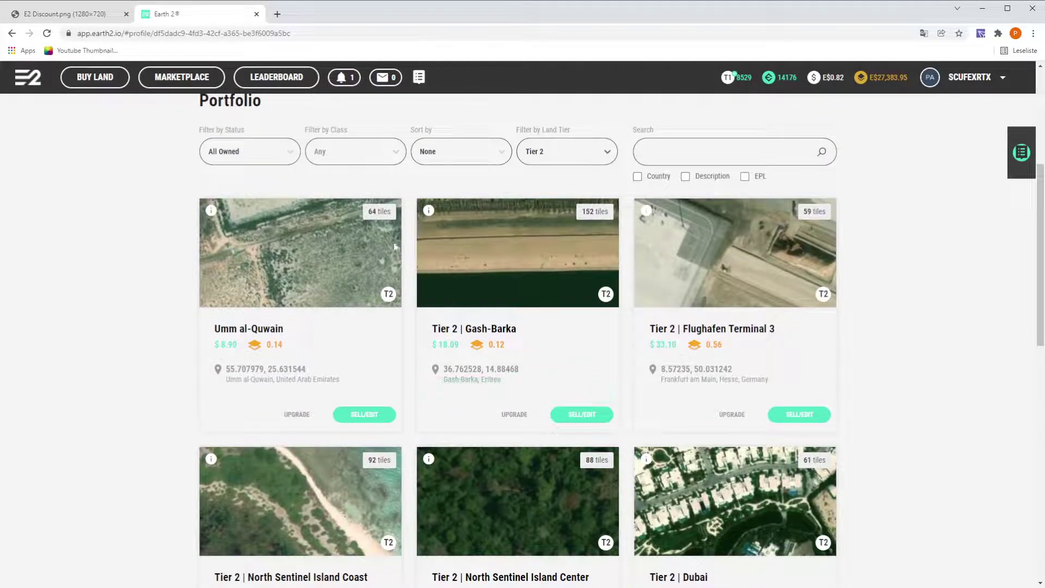
{"action": "left_click", "coordinate": [303, 261]}
{"action": "scroll", "coordinate": [366, 422], "scroll_direction": "down", "scroll_amount": 2}
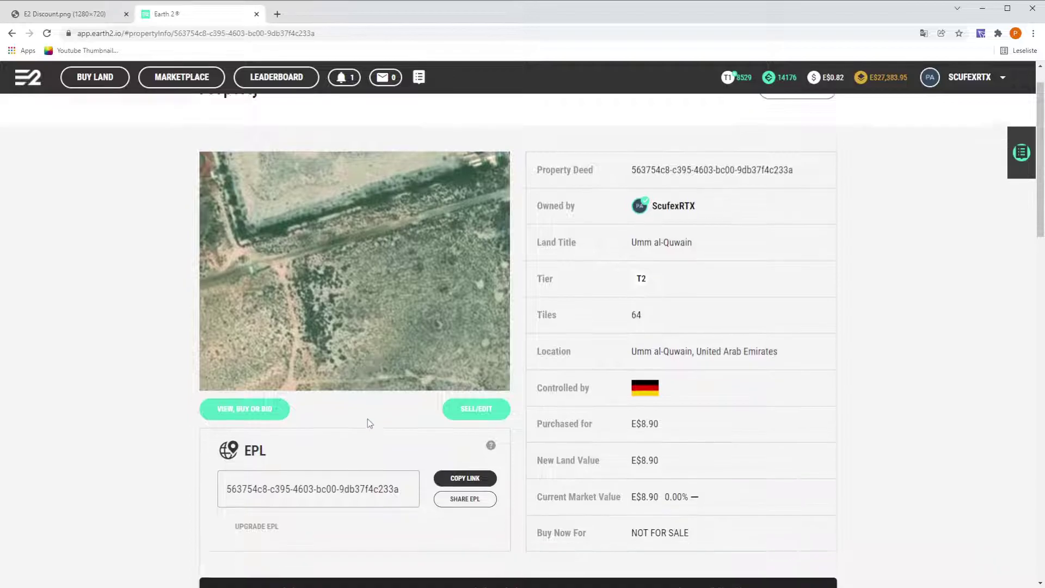
{"action": "mouse_move", "coordinate": [248, 462]}
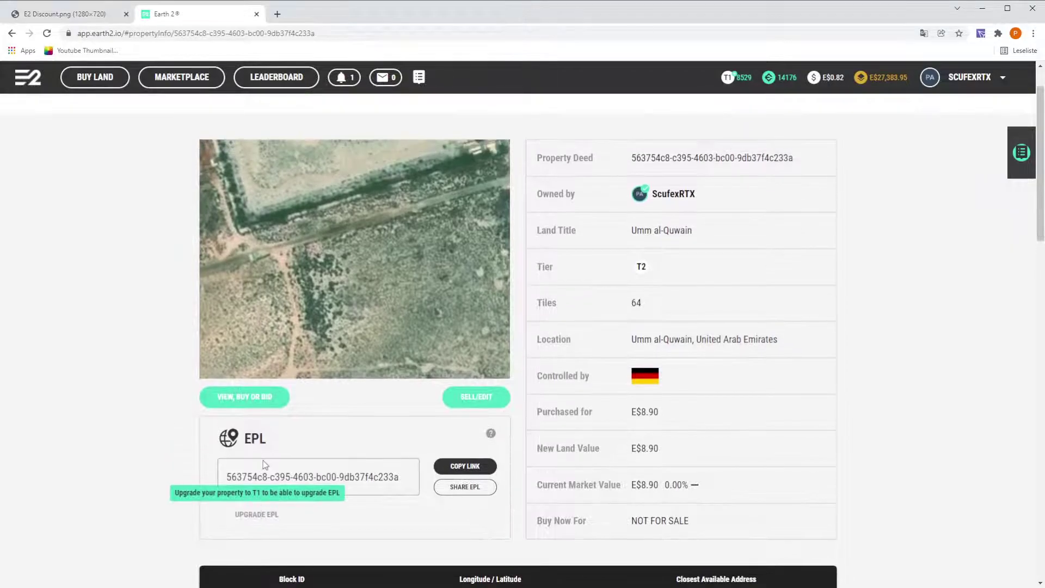
{"action": "scroll", "coordinate": [283, 457], "scroll_direction": "up", "scroll_amount": 1}
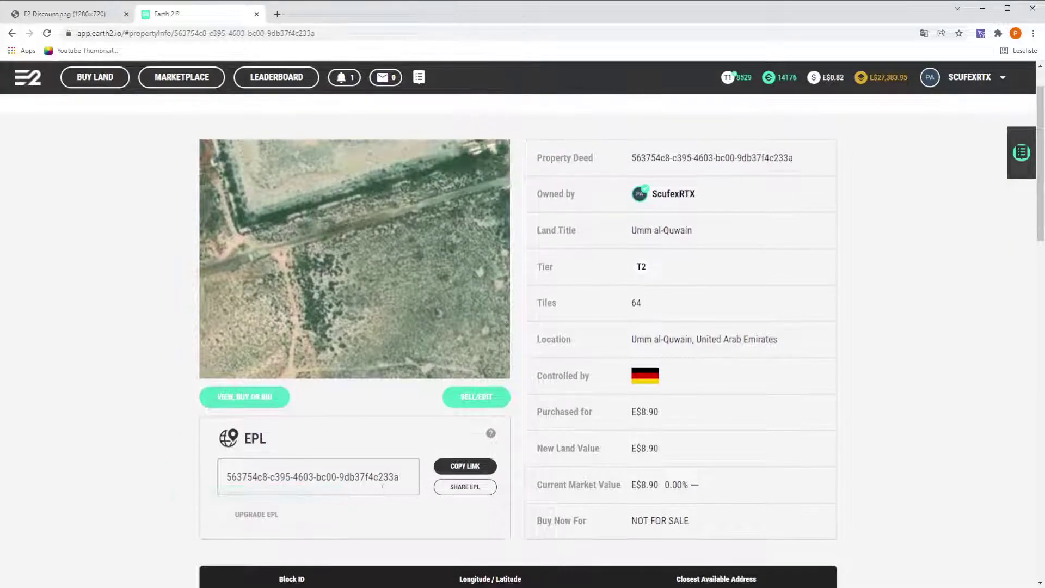
{"action": "scroll", "coordinate": [322, 441], "scroll_direction": "down", "scroll_amount": 1}
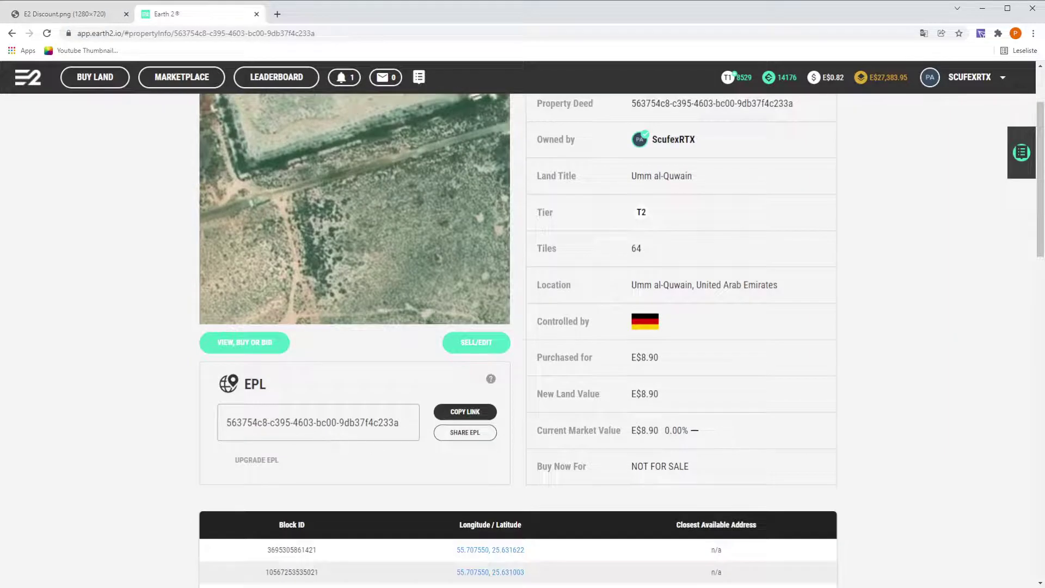
{"action": "scroll", "coordinate": [654, 294], "scroll_direction": "up", "scroll_amount": 2}
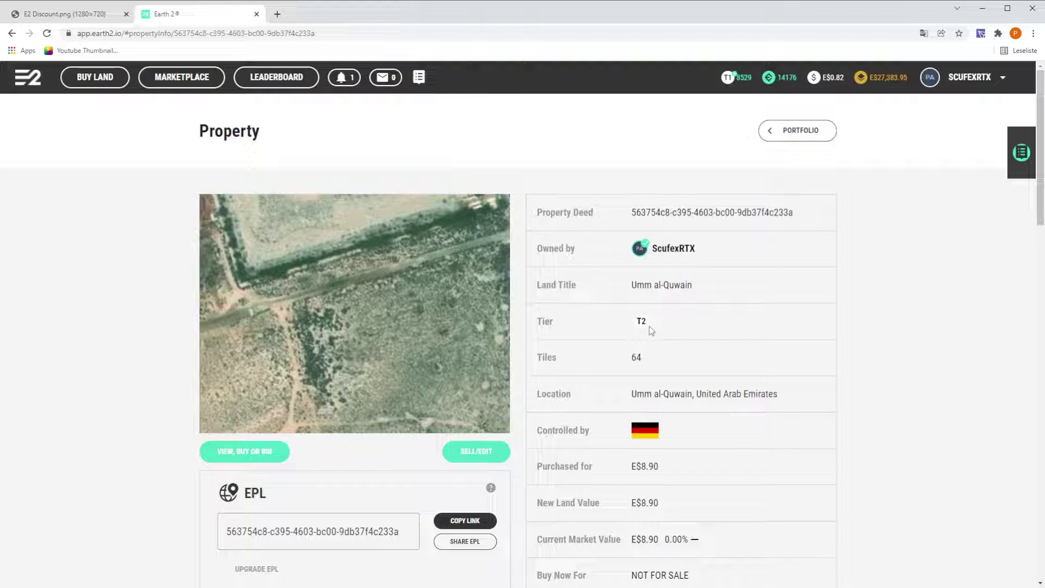
{"action": "mouse_move", "coordinate": [277, 583]}
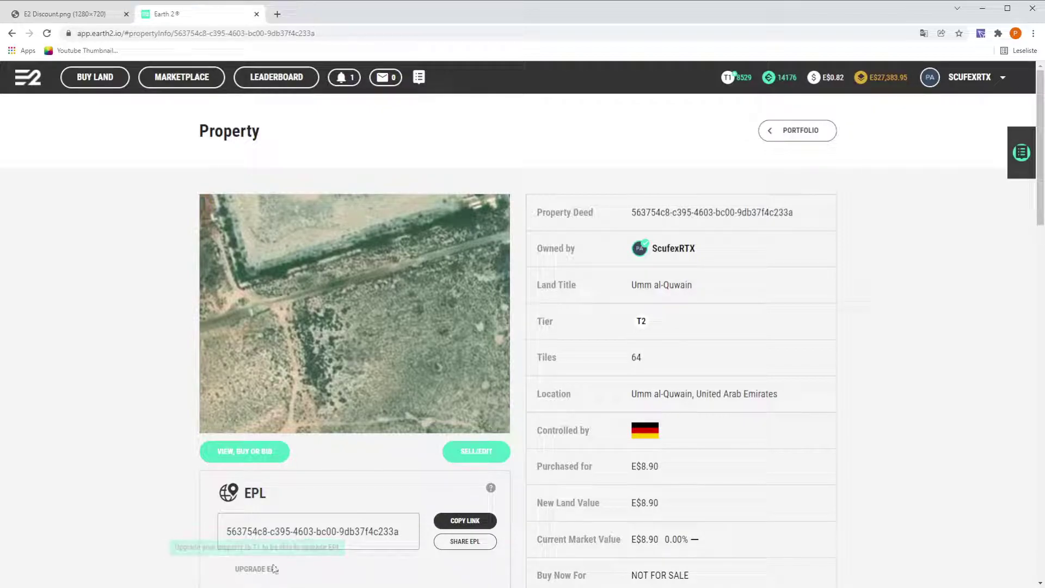